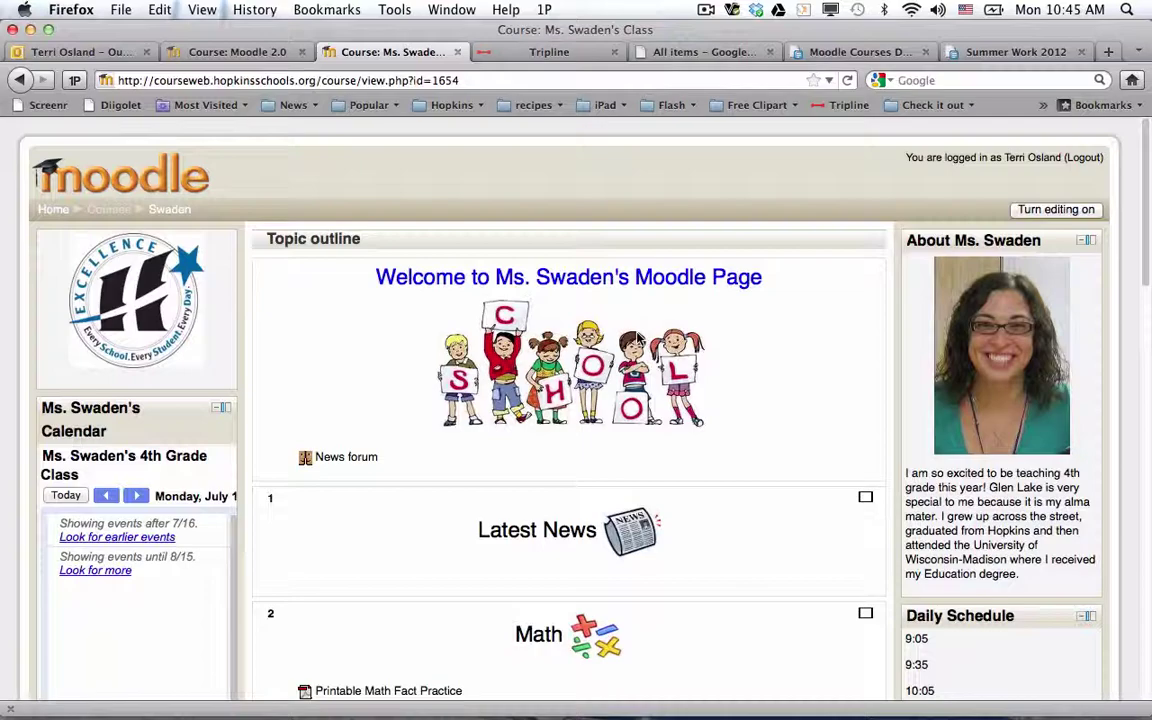
Step: Scroll through the Swaden course sections to the footer, then turn editing on
scroll(633, 352, "down", 10)
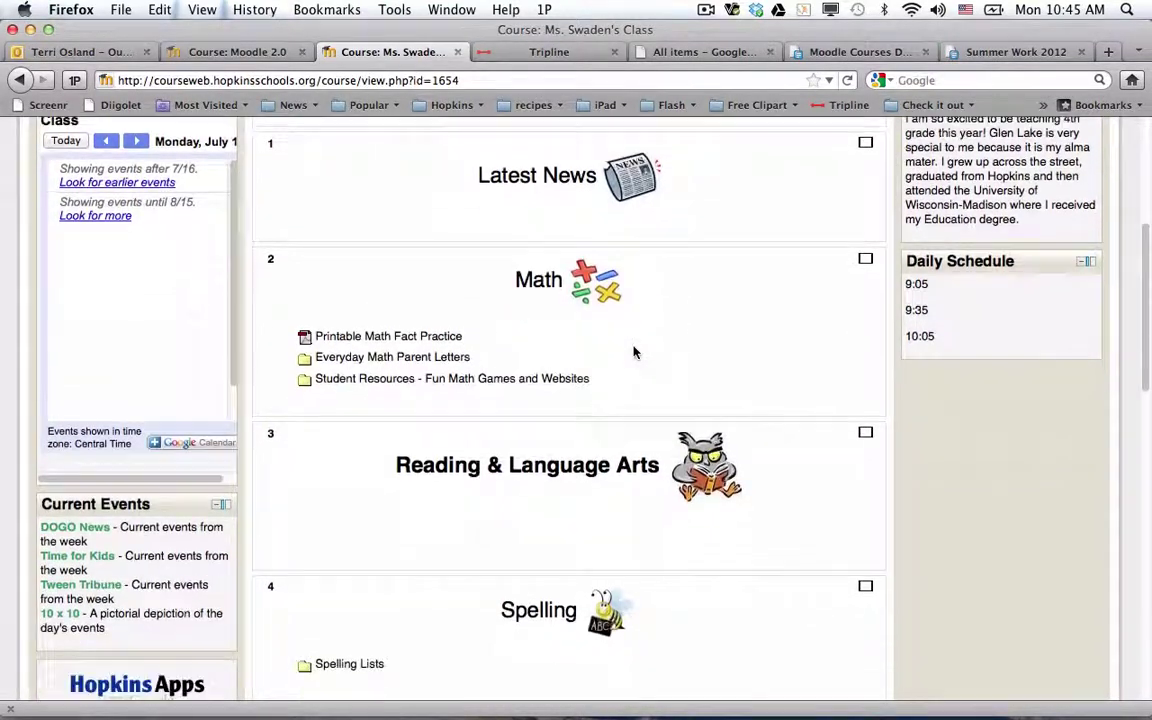
scroll(633, 355, "down", 12)
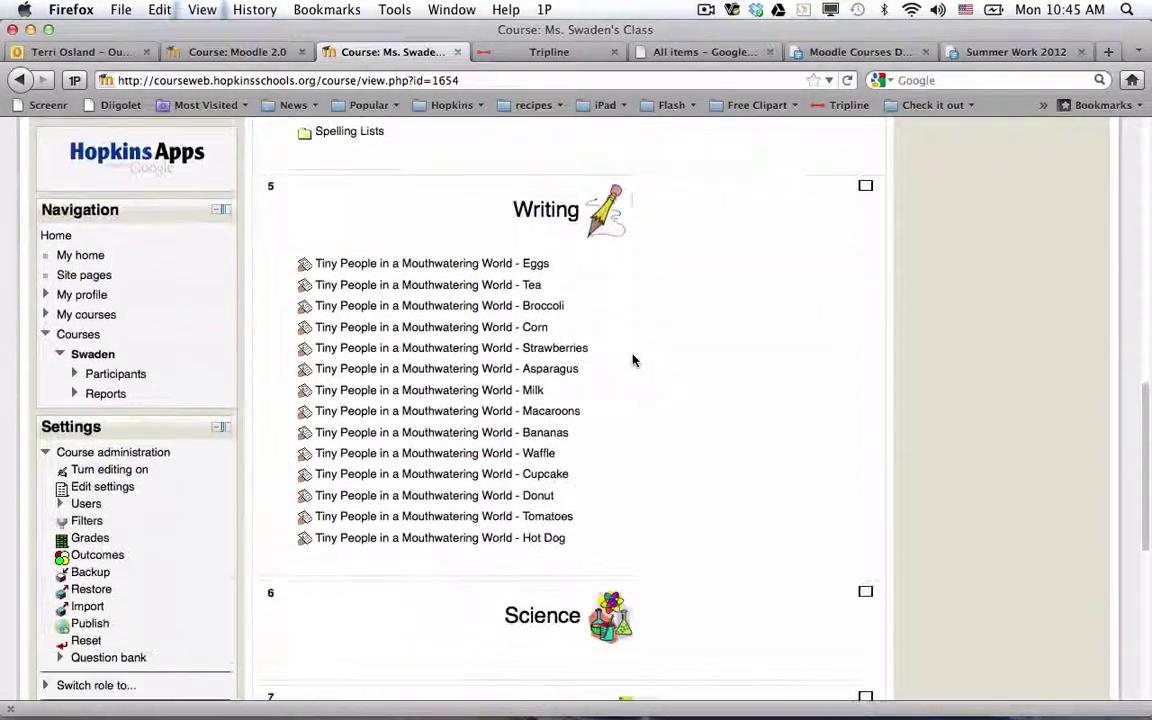
scroll(633, 360, "down", 2)
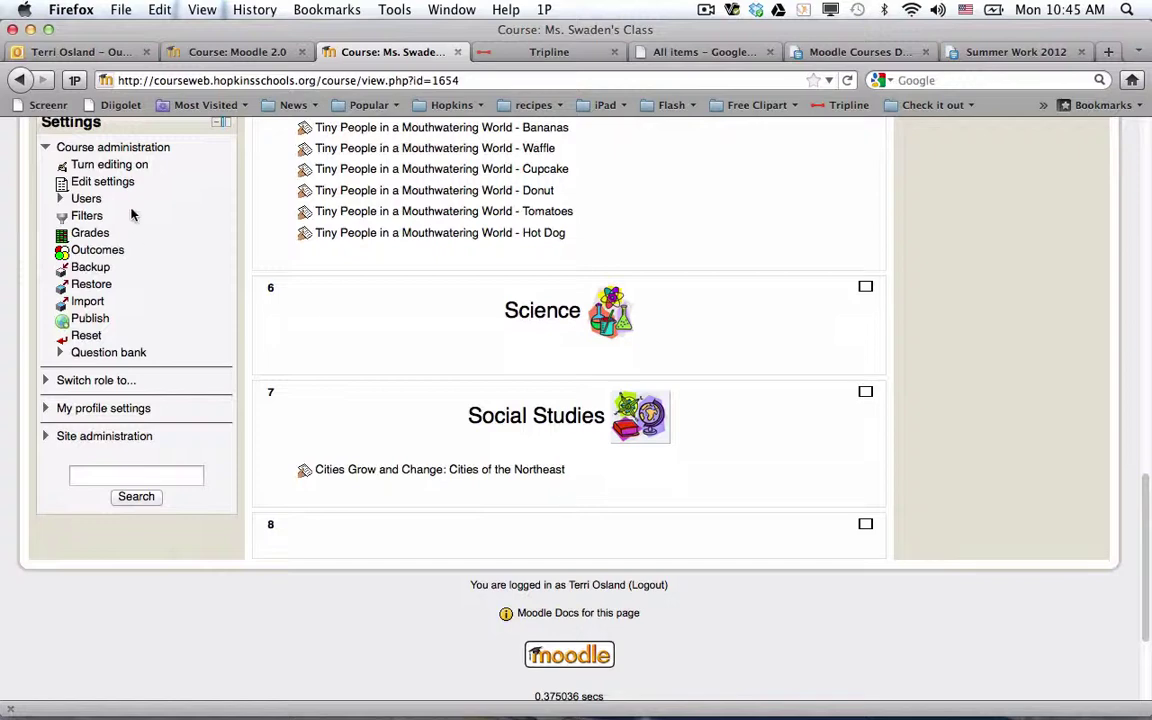
left_click(103, 170)
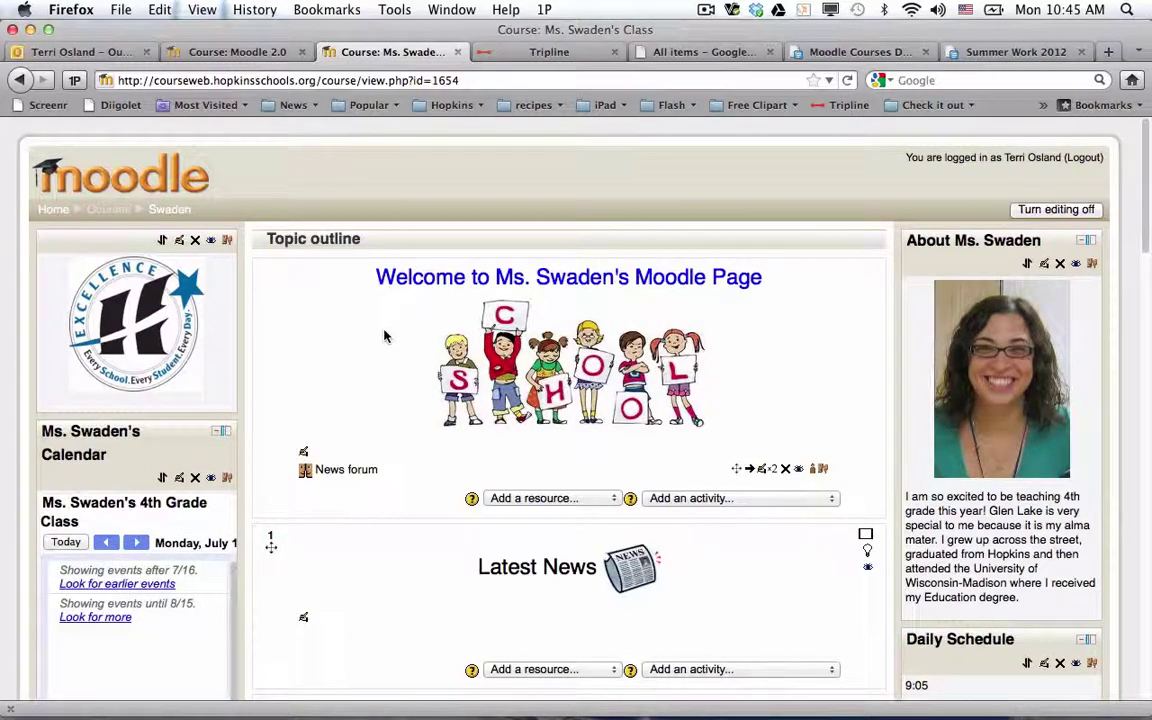
Step: Review the Add an activity options under Social Studies, then open the Cities Grow and Change assignment
scroll(382, 330, "down", 15)
scroll(386, 334, "down", 8)
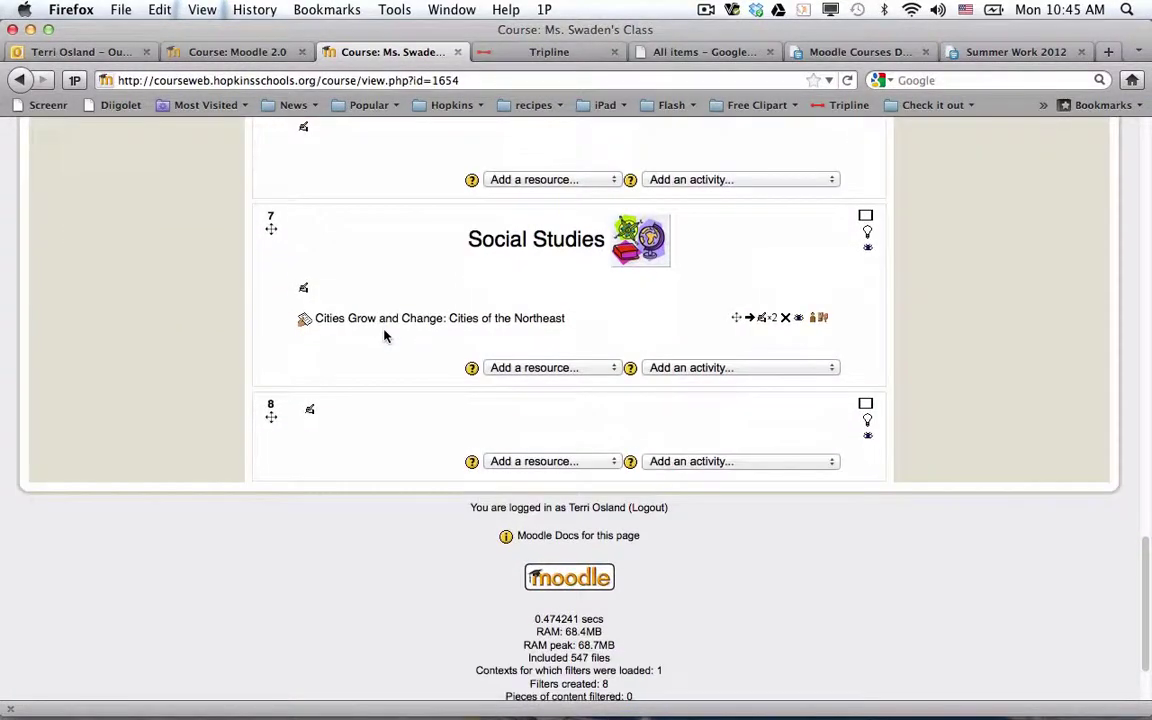
left_click(707, 369)
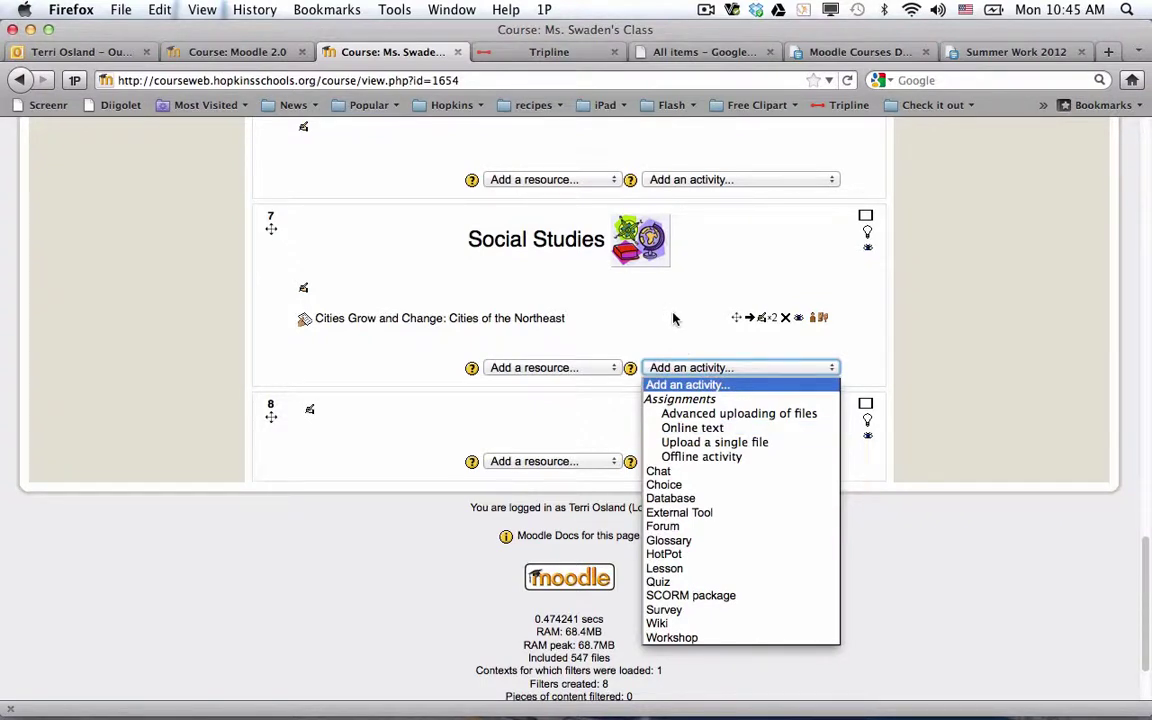
left_click(378, 367)
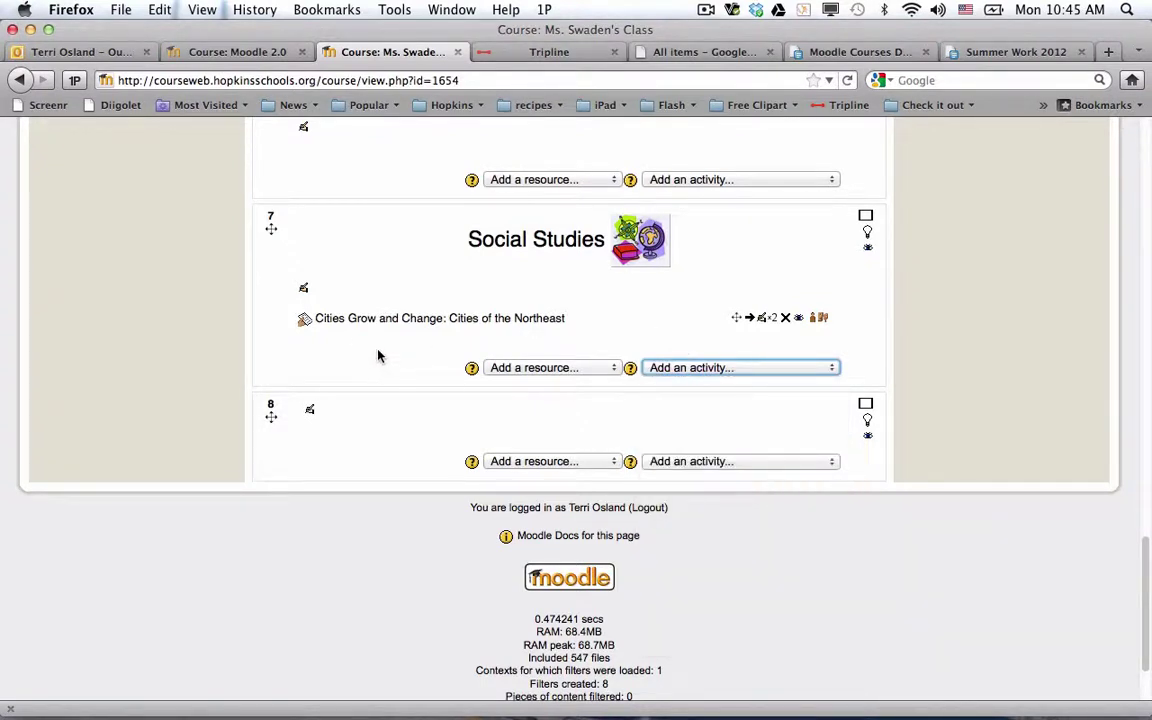
left_click(381, 322)
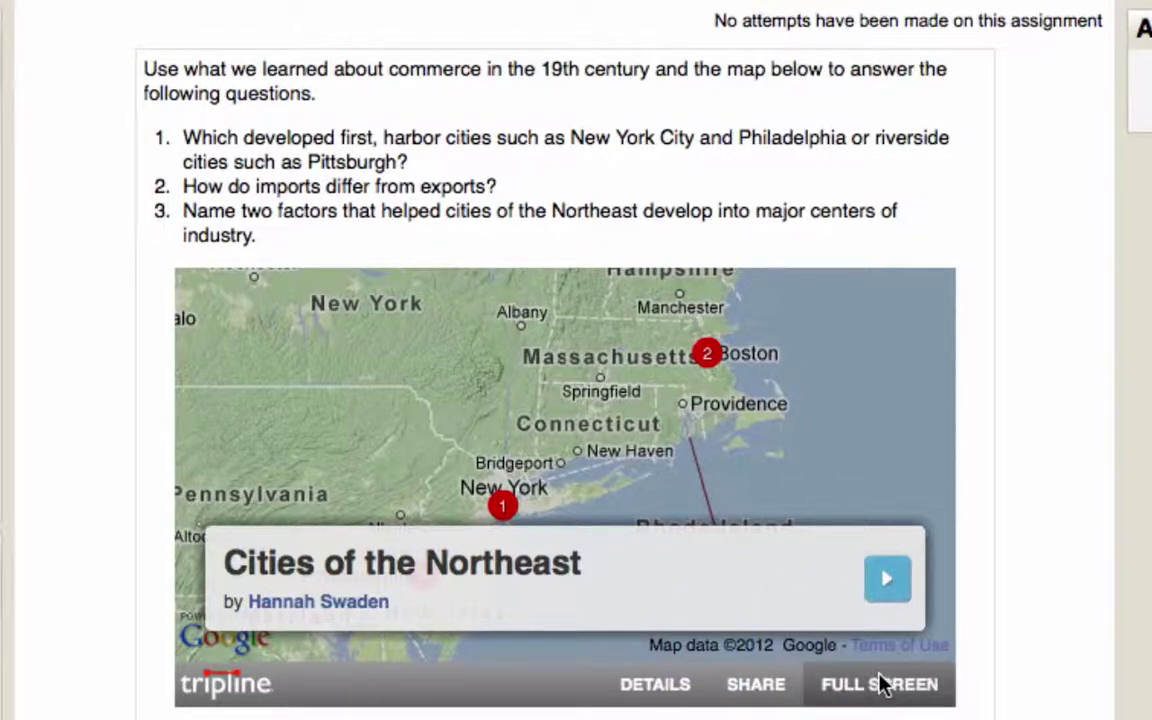
Step: Play the Cities of the Northeast map tour muted and read the full Pittsburgh, PA card
left_click(886, 581)
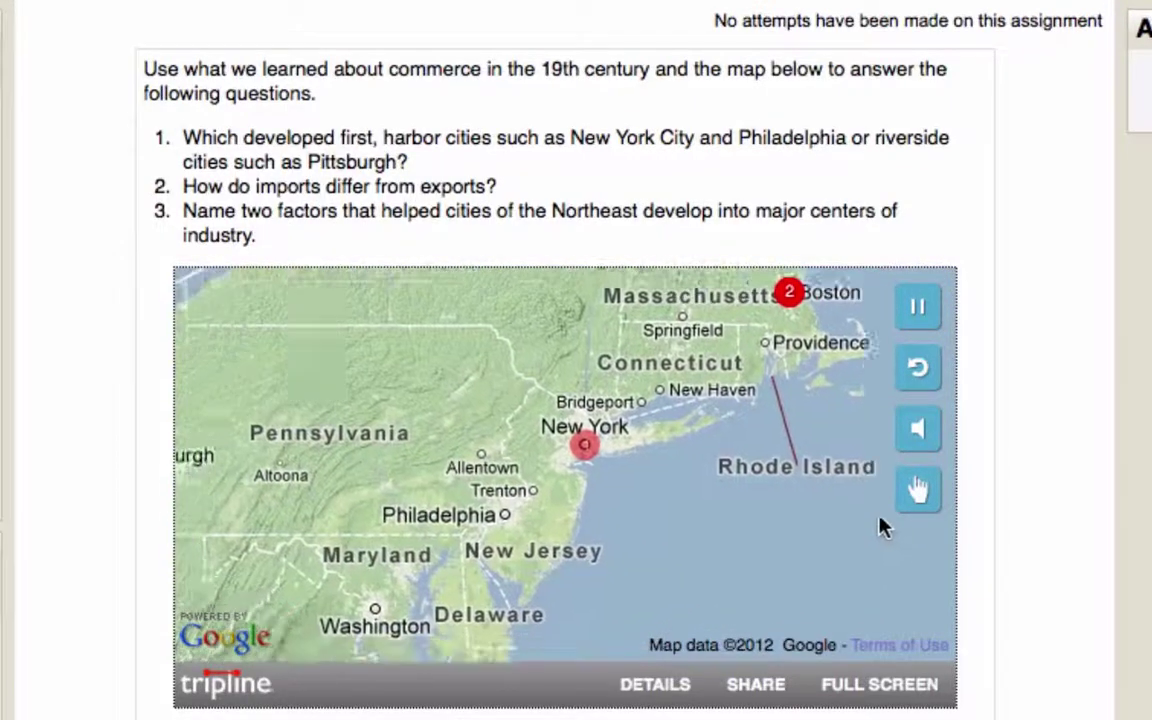
left_click(918, 432)
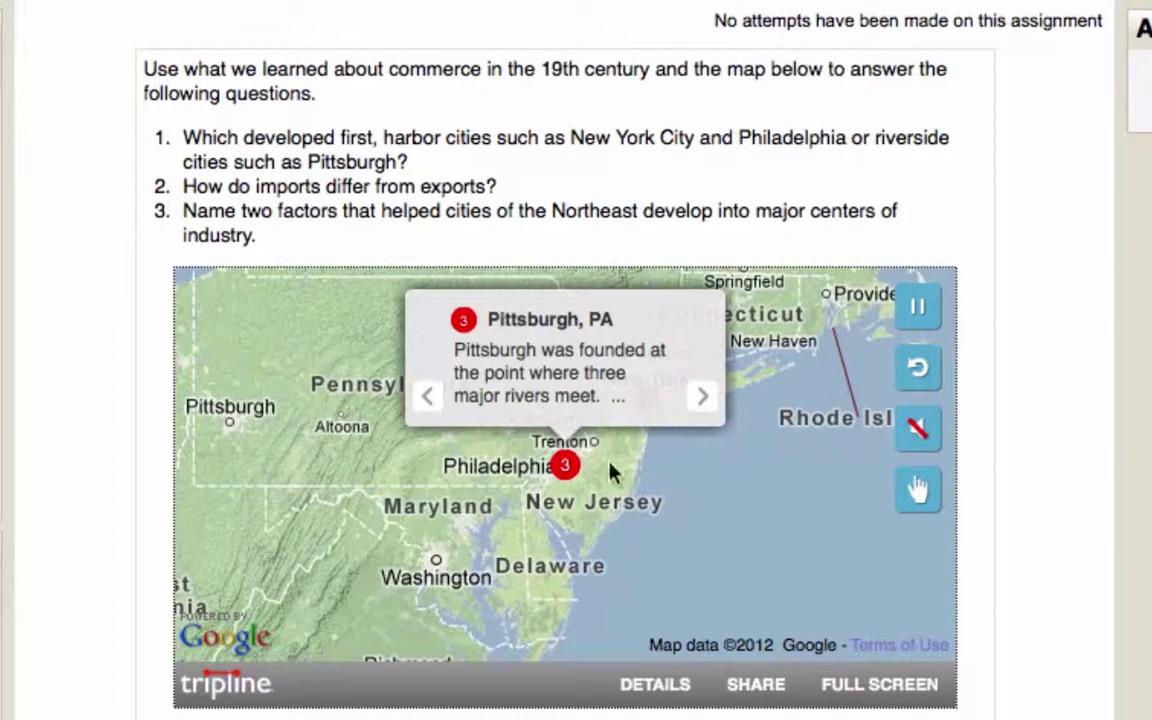
left_click(528, 369)
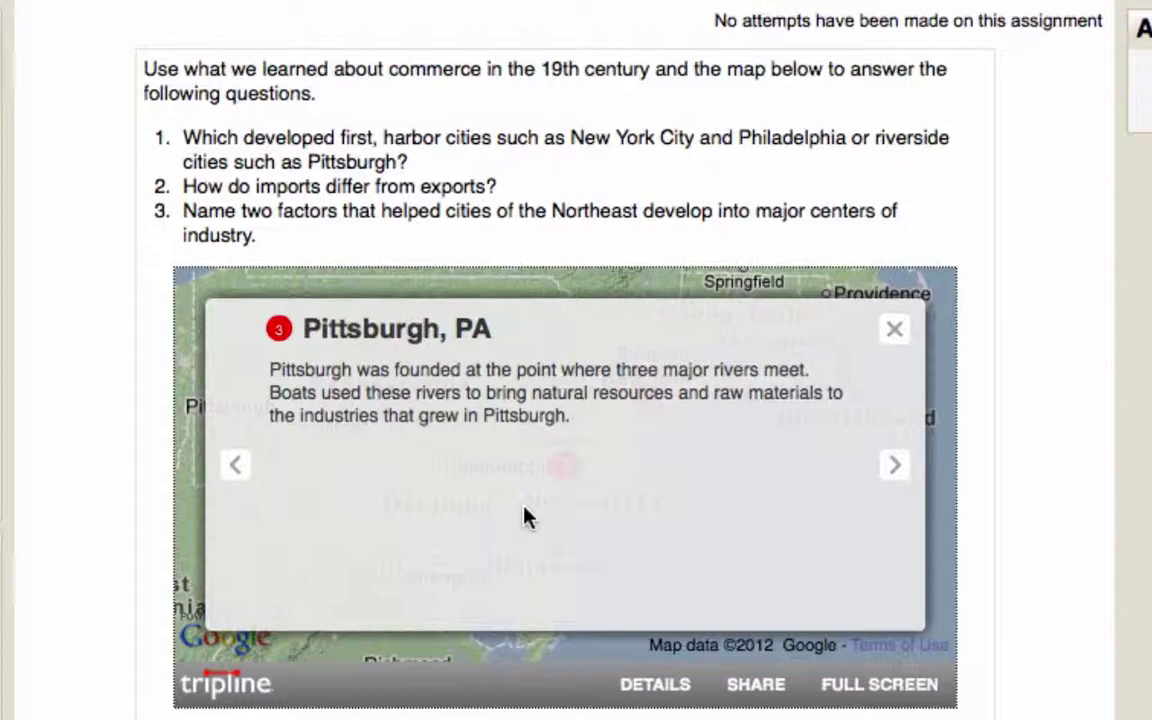
left_click(894, 330)
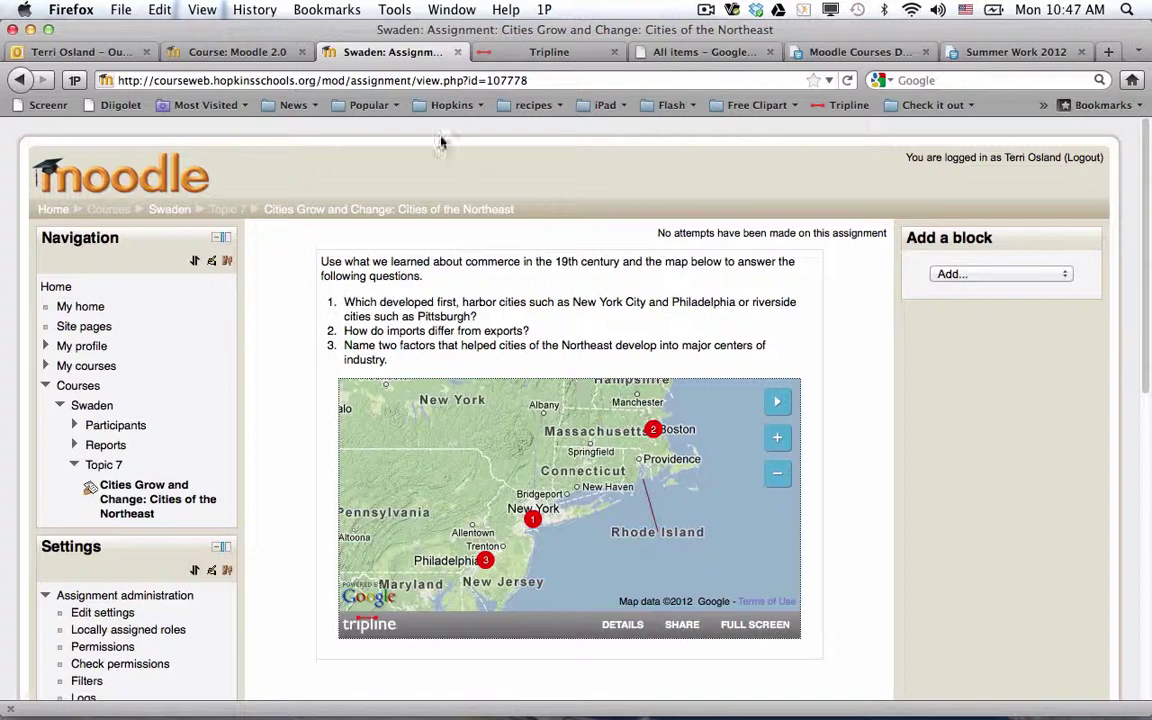
Step: View the tripline.net home page, then return to the Course: Moodle 2.0 page
left_click(521, 55)
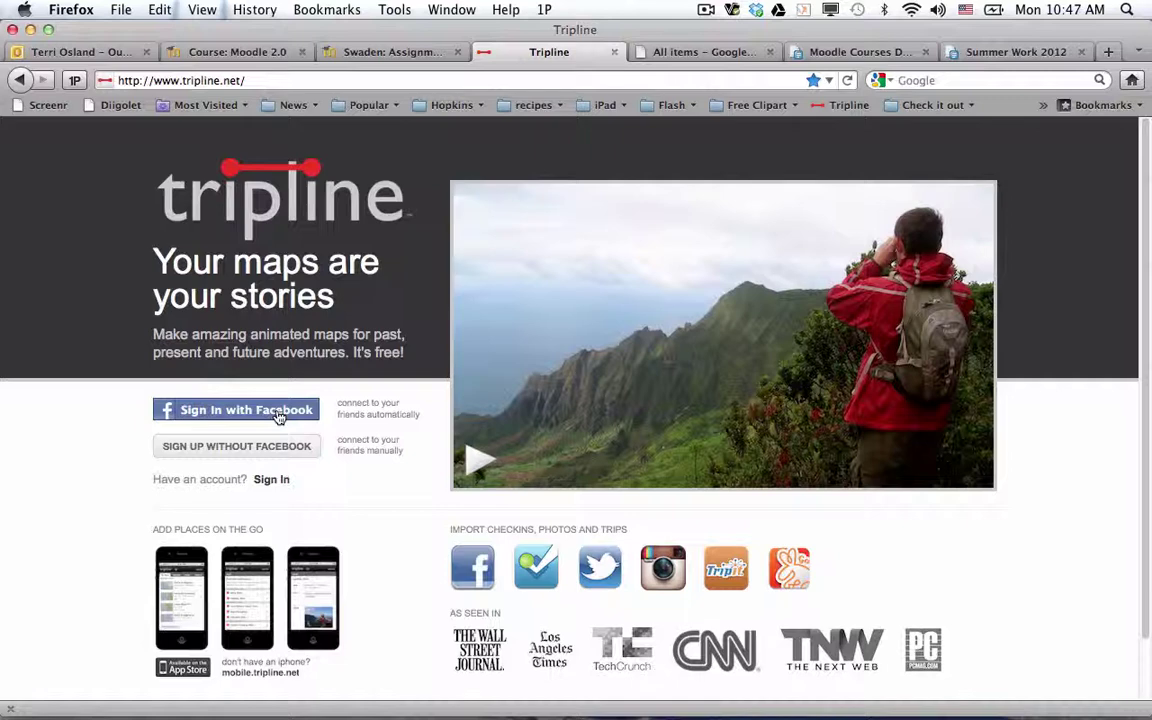
left_click(254, 54)
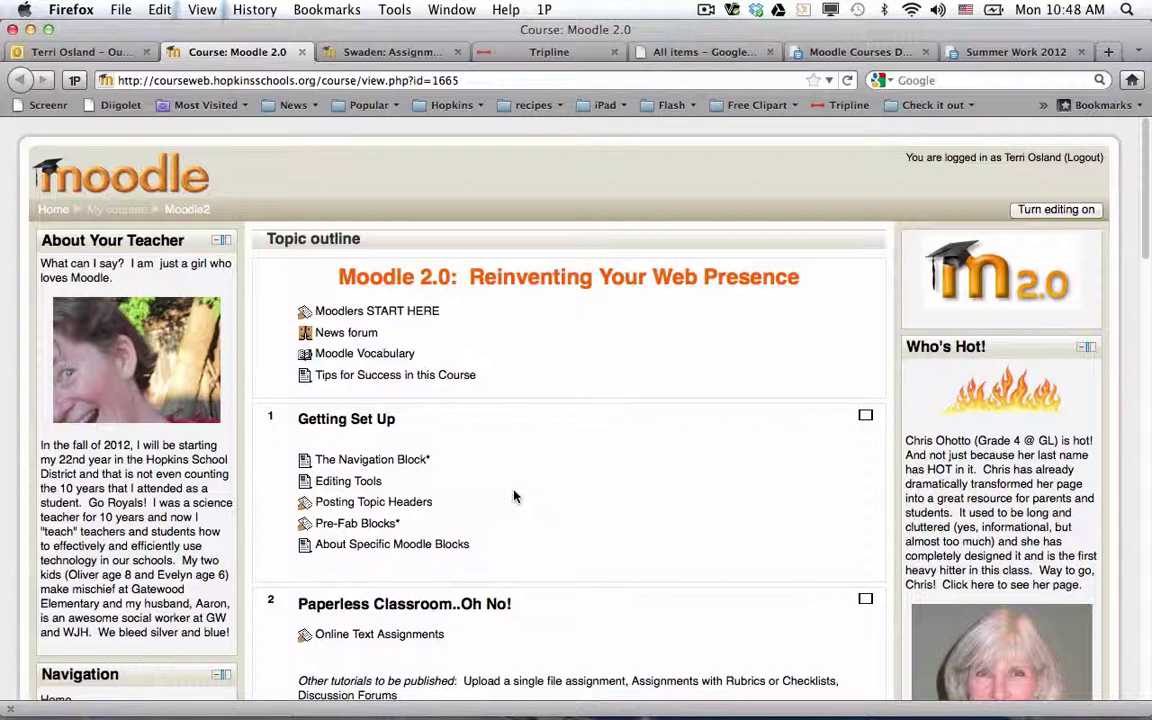
Step: Open Pre-Fab Blocks* under Getting Set Up and view its 16 submitted assignments
scroll(515, 496, "down", 2)
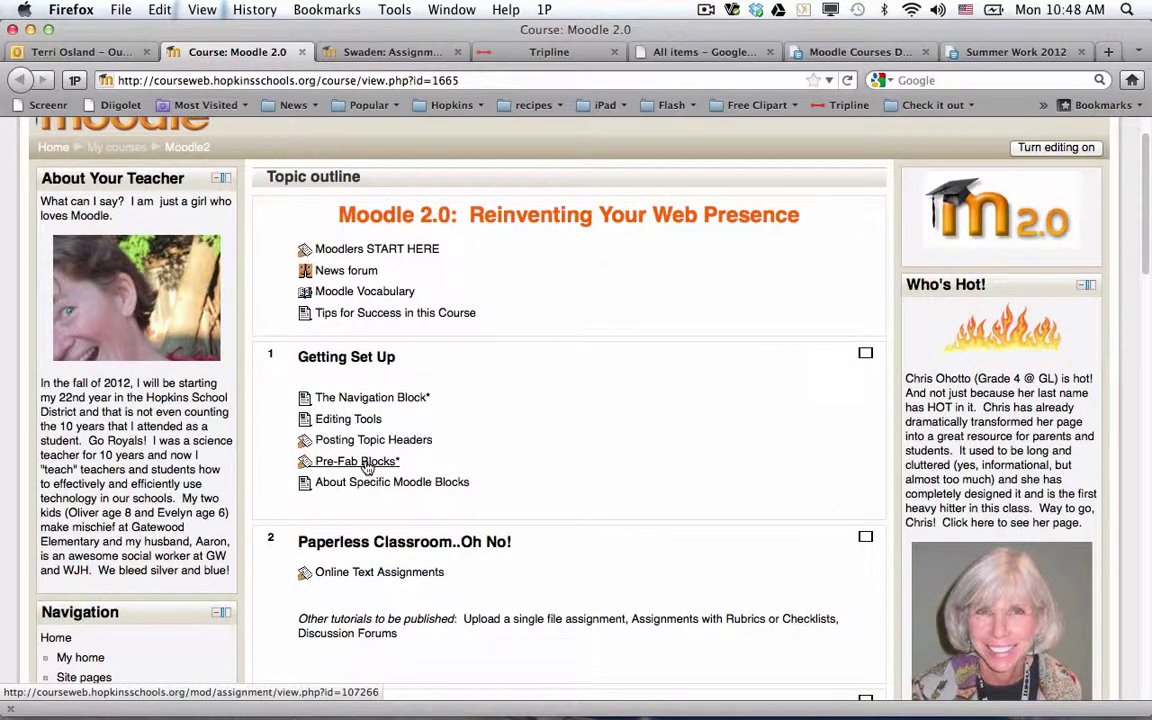
left_click(360, 462)
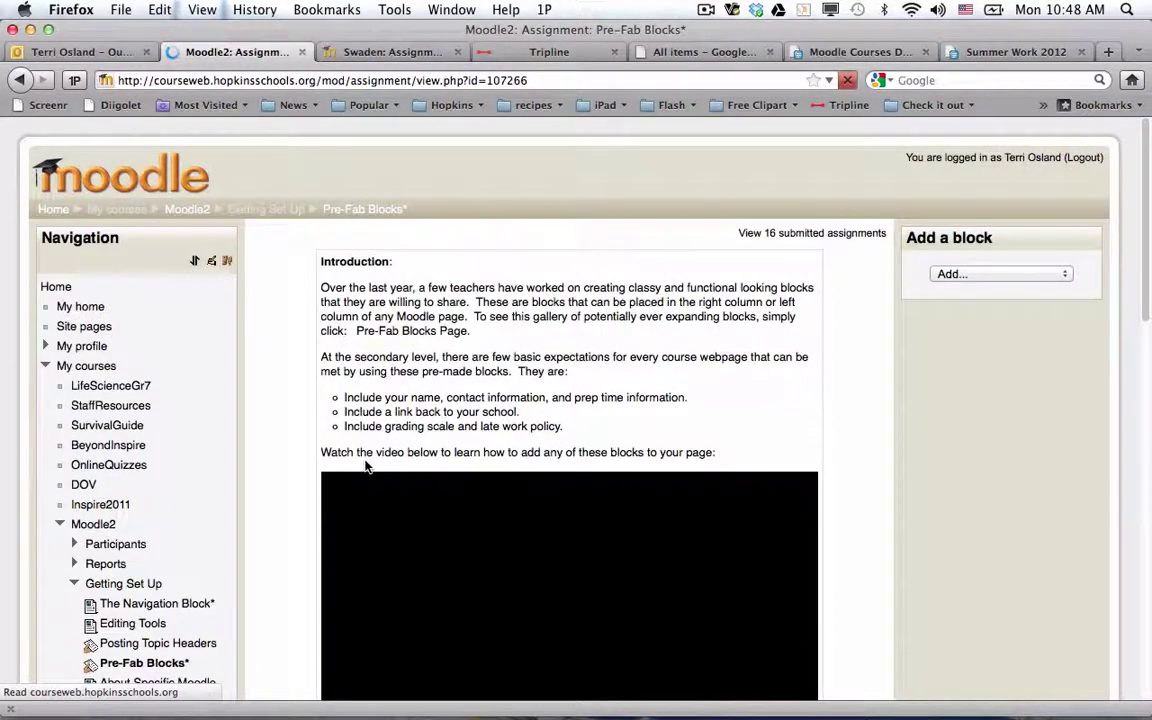
left_click(788, 234)
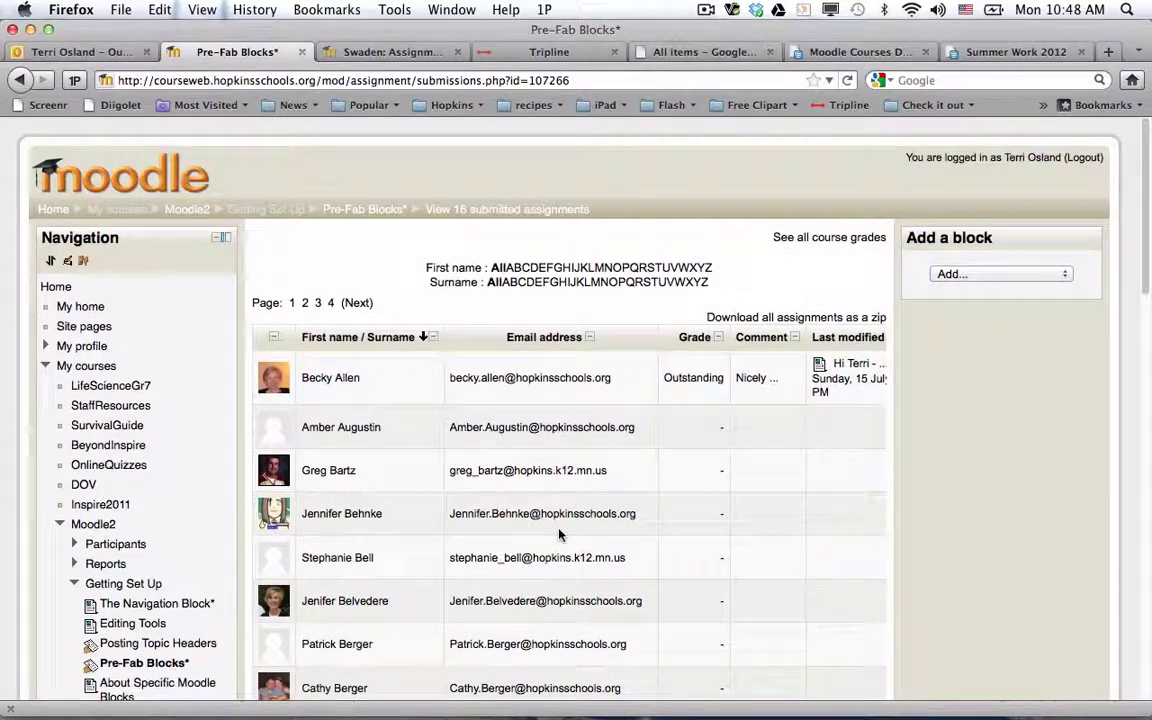
Step: Scan the Pre-Fab Blocks submissions table across its columns, briefly checking the Gmail desktop
scroll(559, 535, "down", 1)
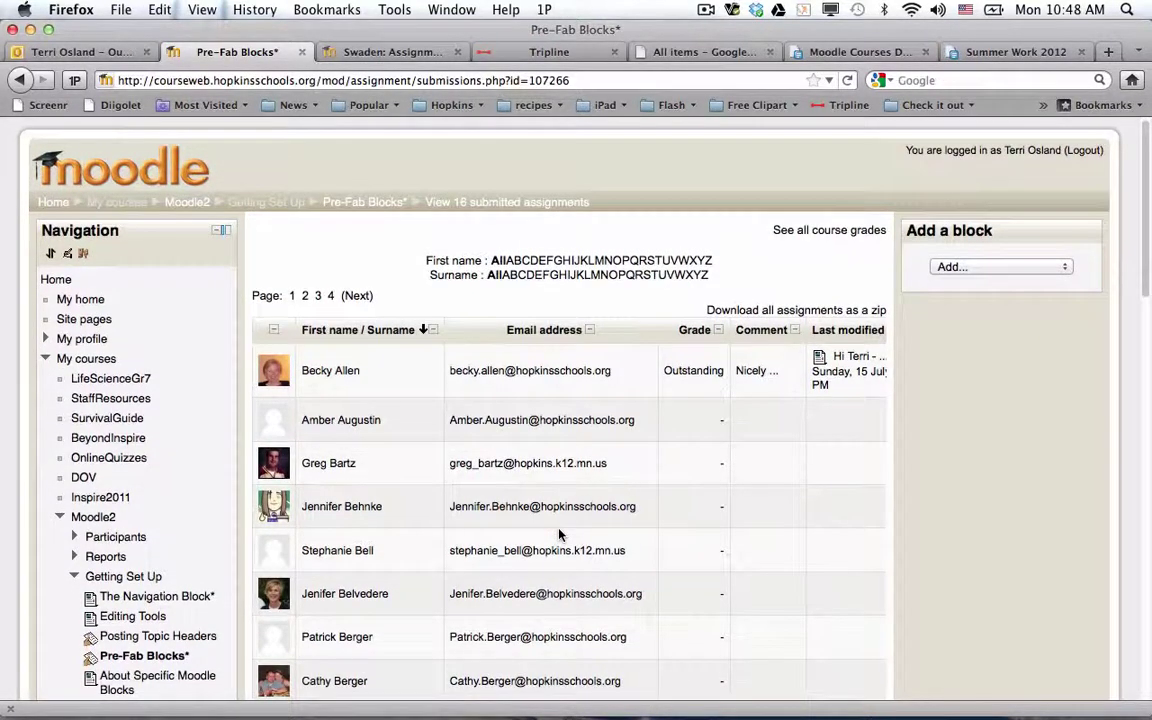
scroll(559, 535, "down", 5)
key("ctrl+Right")
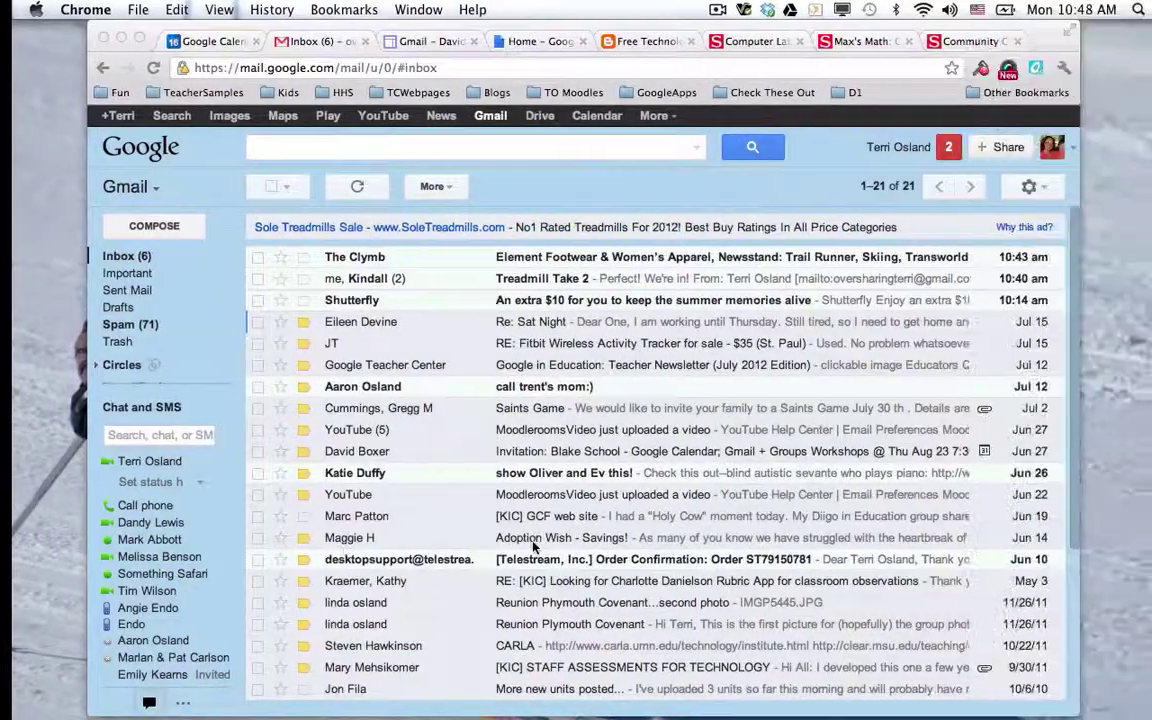
key("ctrl+Left")
scroll(533, 547, "right", 3)
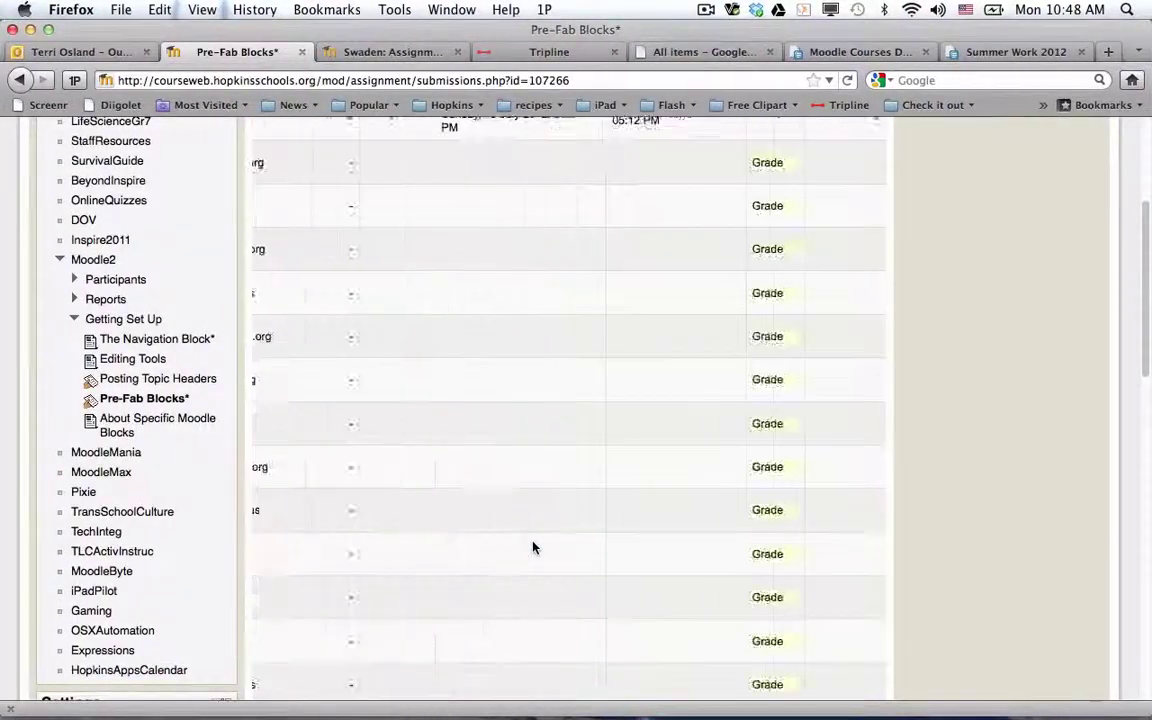
scroll(533, 547, "right", 5)
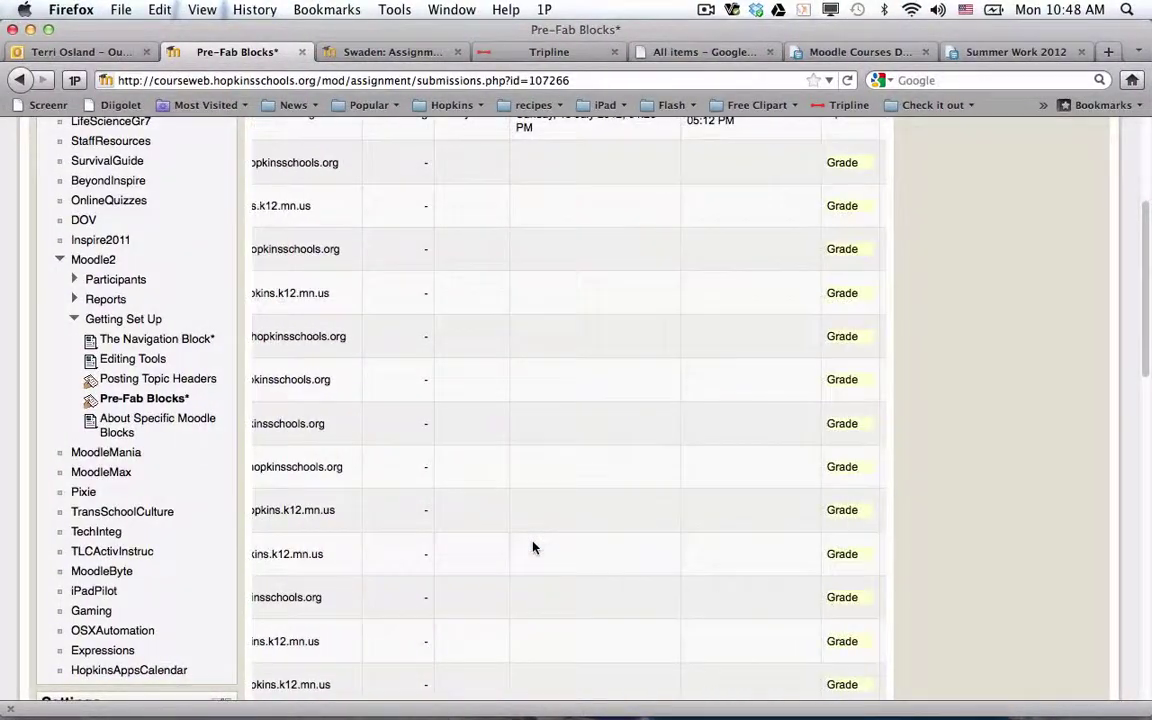
scroll(552, 508, "right", 1)
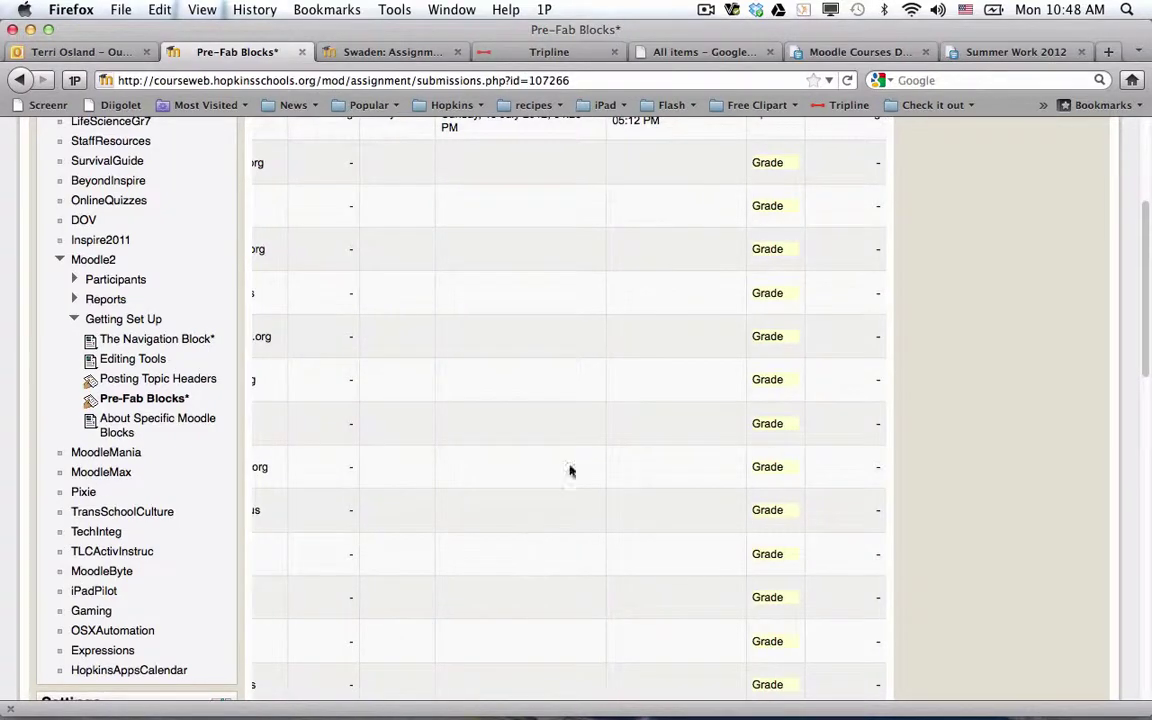
scroll(767, 160, "up", 5)
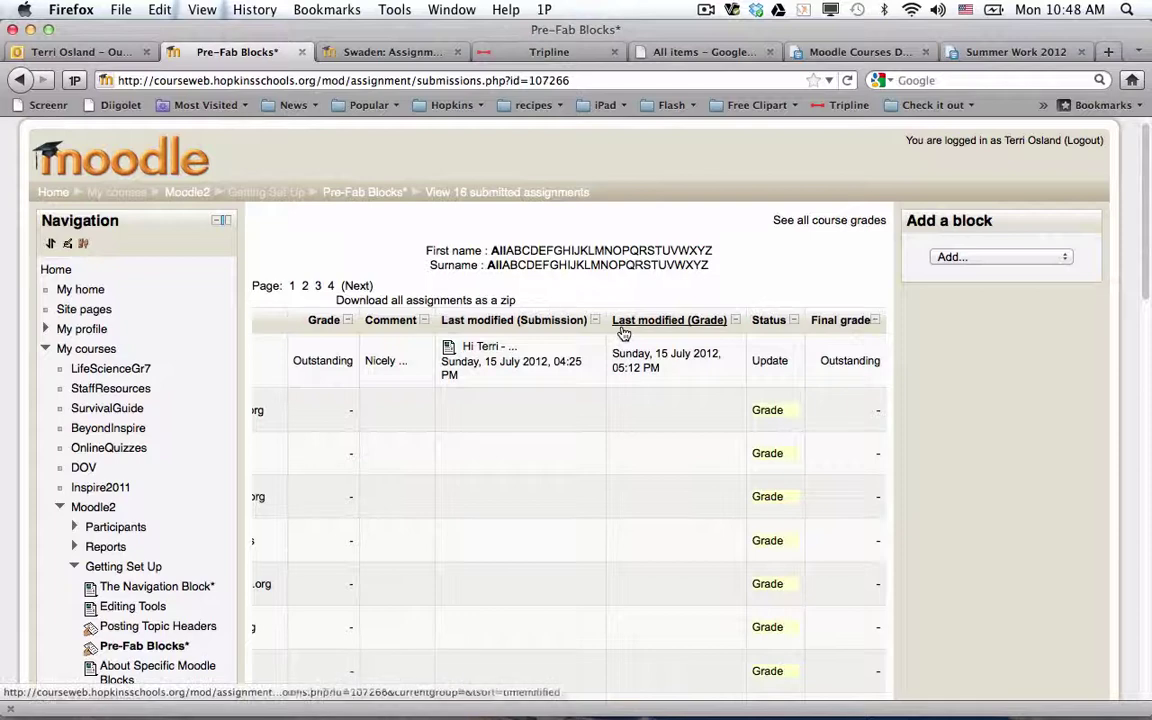
Step: Sort by Last modified (Submission) newest first and review the Status and Final grade columns
left_click(531, 322)
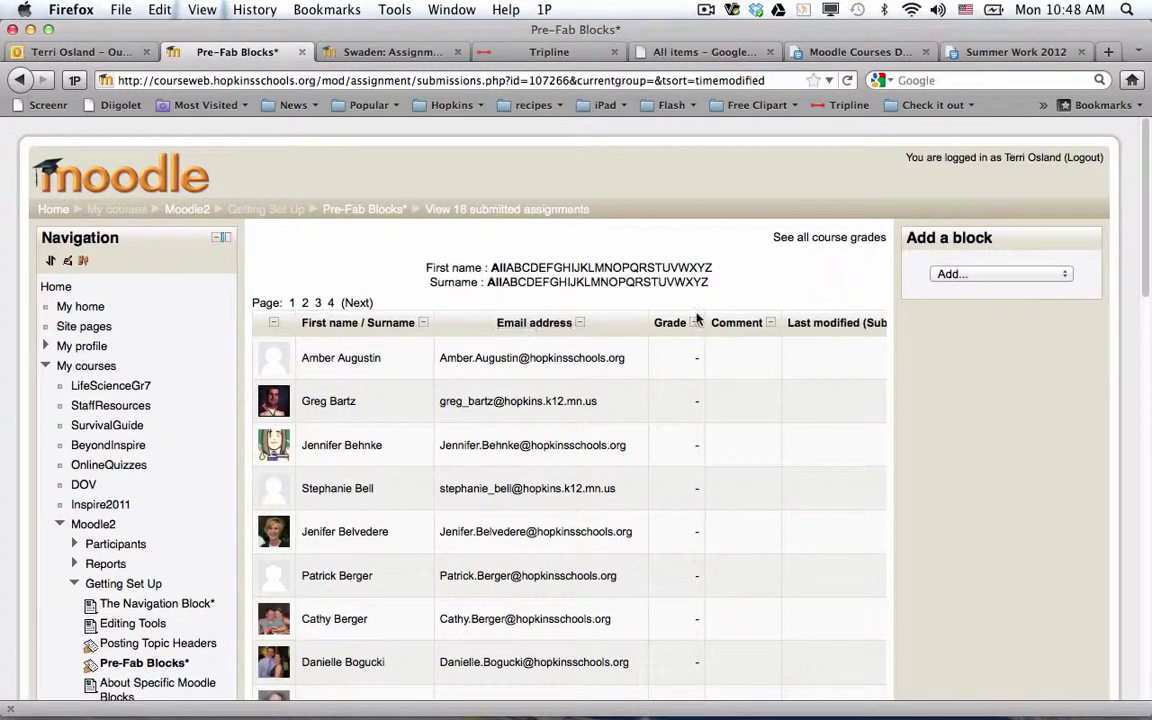
left_click(820, 324)
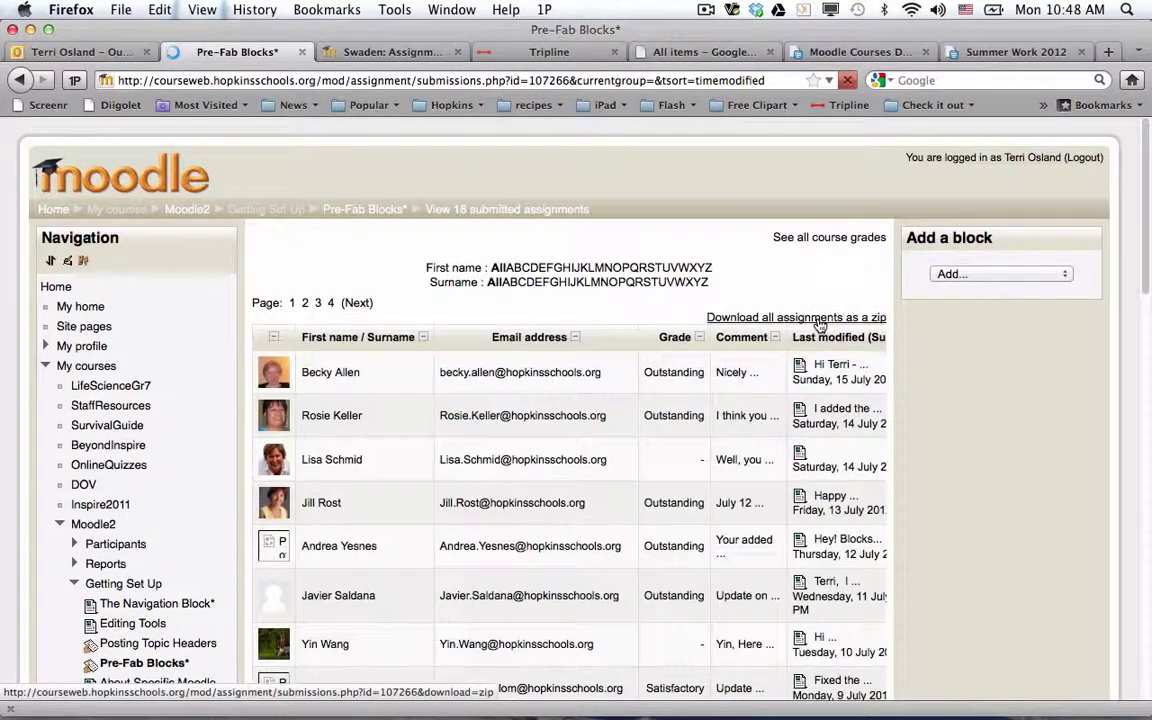
scroll(714, 505, "down", 2)
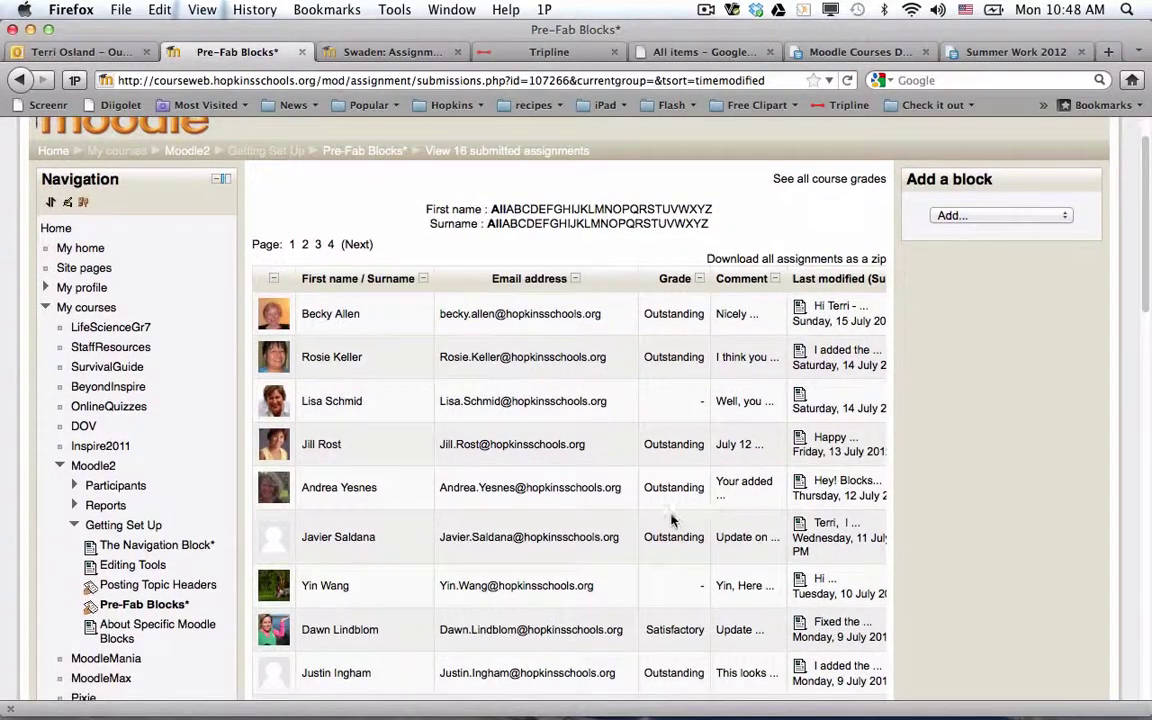
scroll(672, 519, "down", 1)
scroll(672, 519, "down", 3)
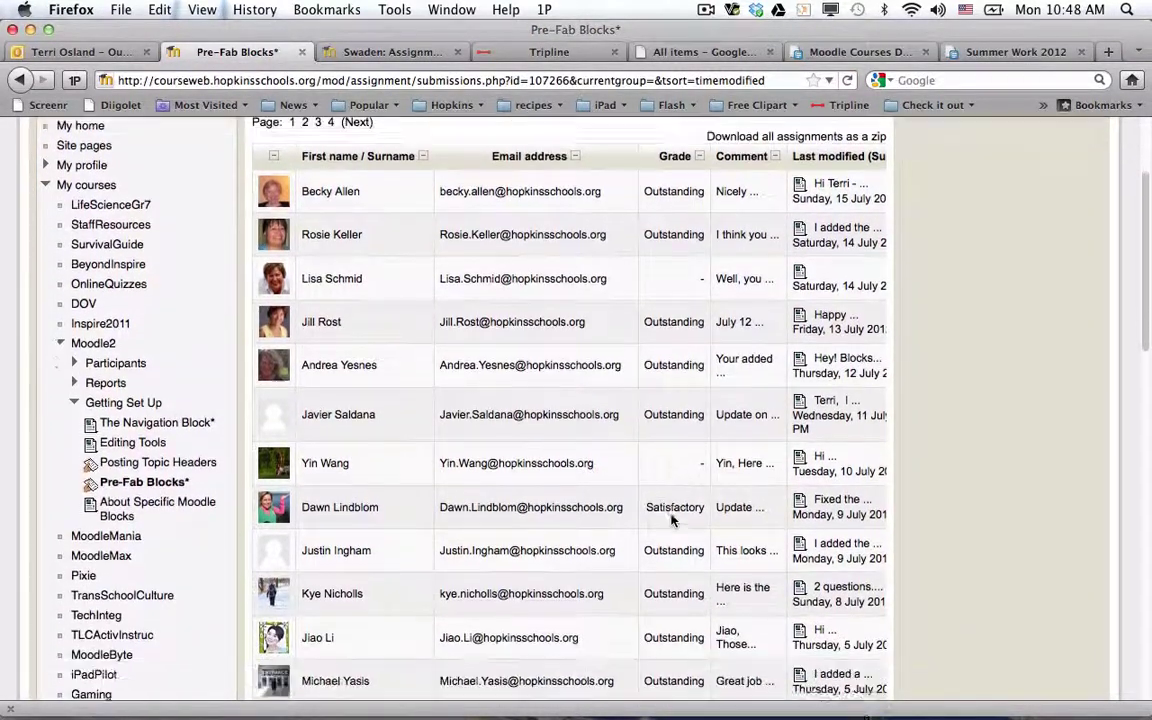
scroll(672, 519, "down", 10)
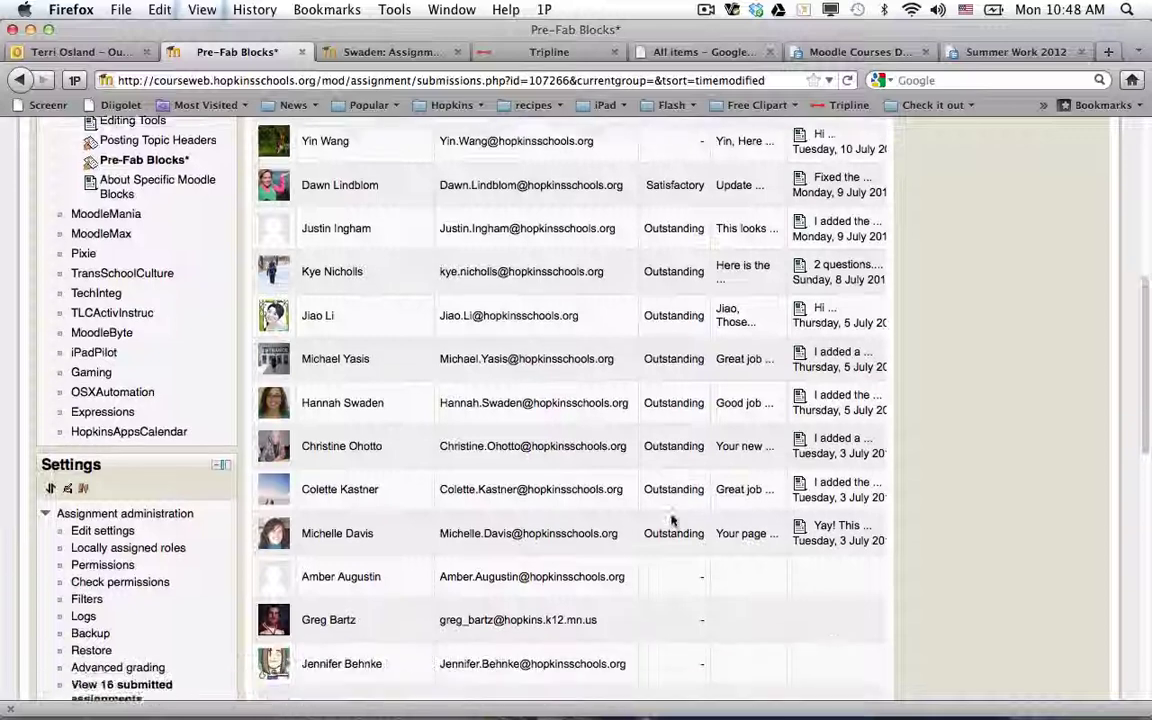
scroll(672, 519, "down", 1)
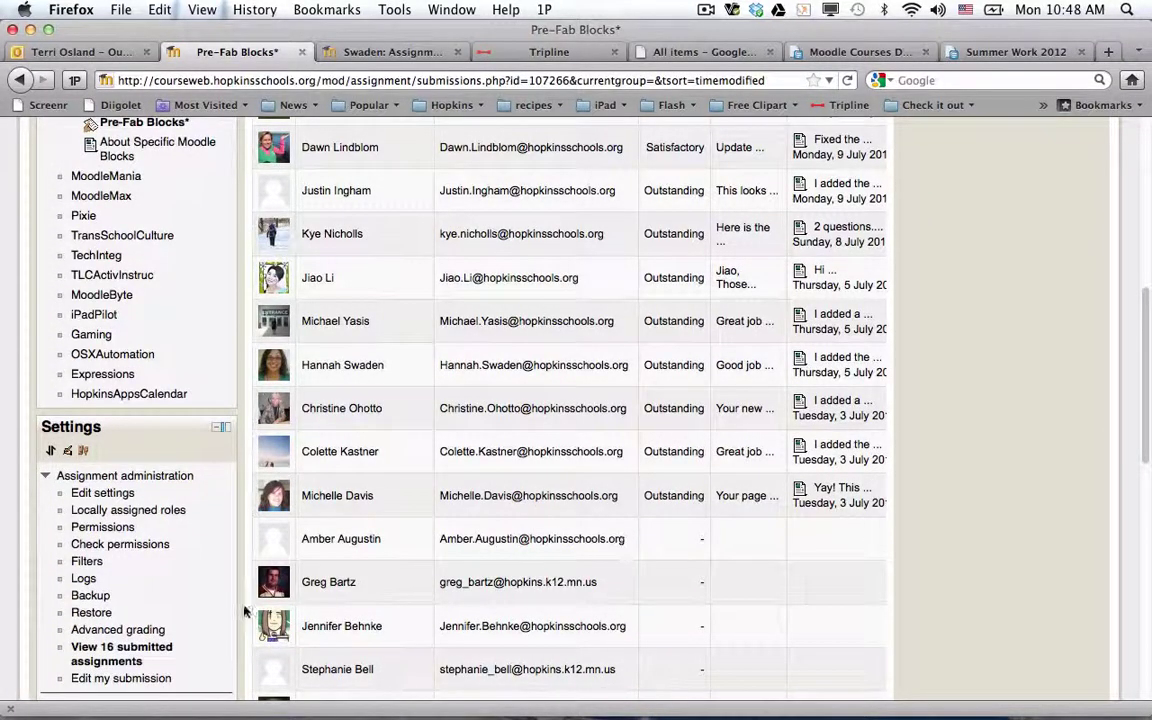
scroll(204, 584, "down", 2)
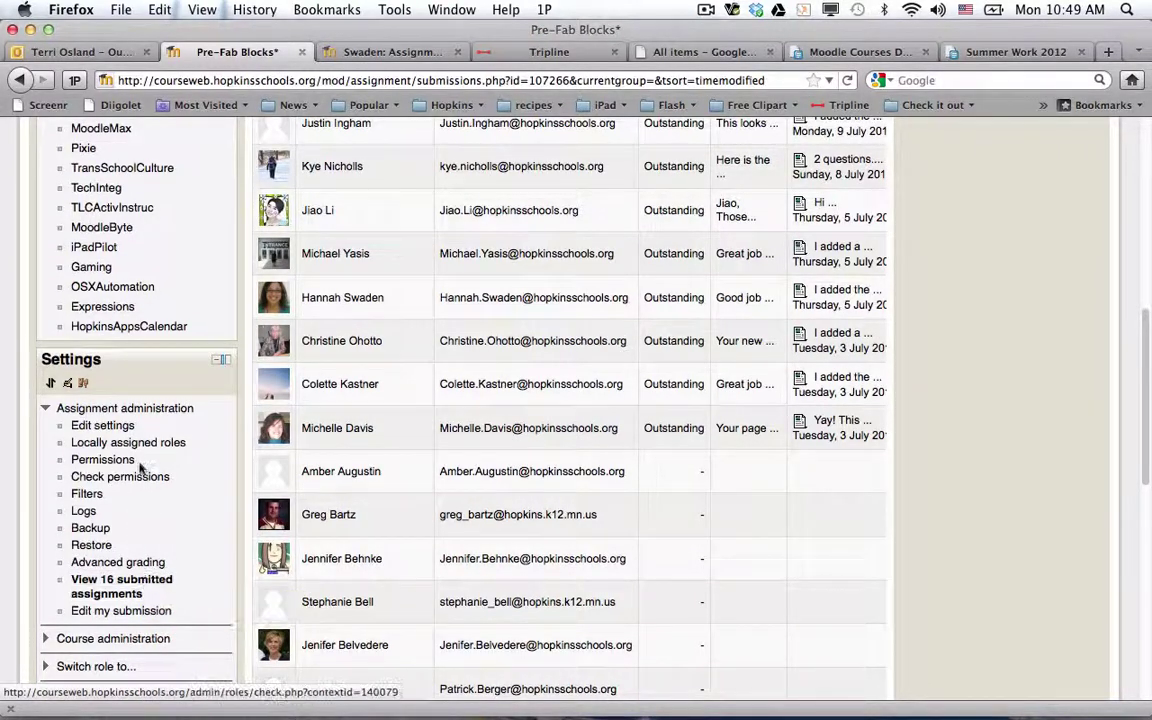
scroll(509, 485, "up", 10)
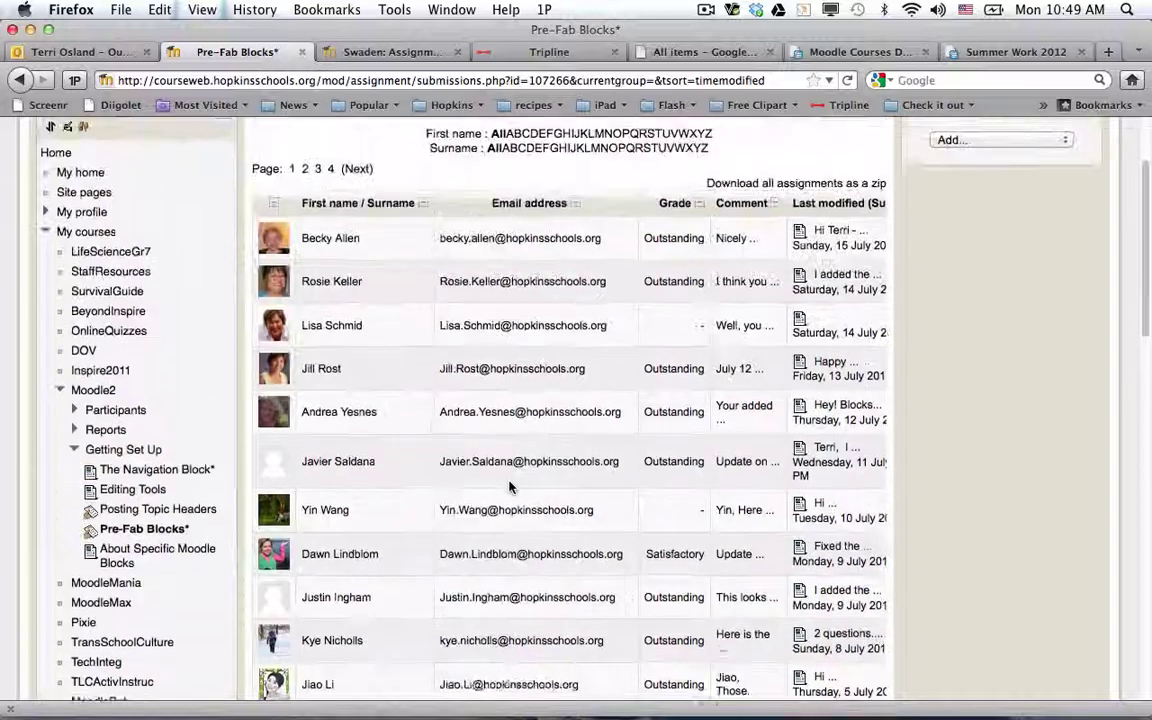
scroll(650, 300, "up", 1)
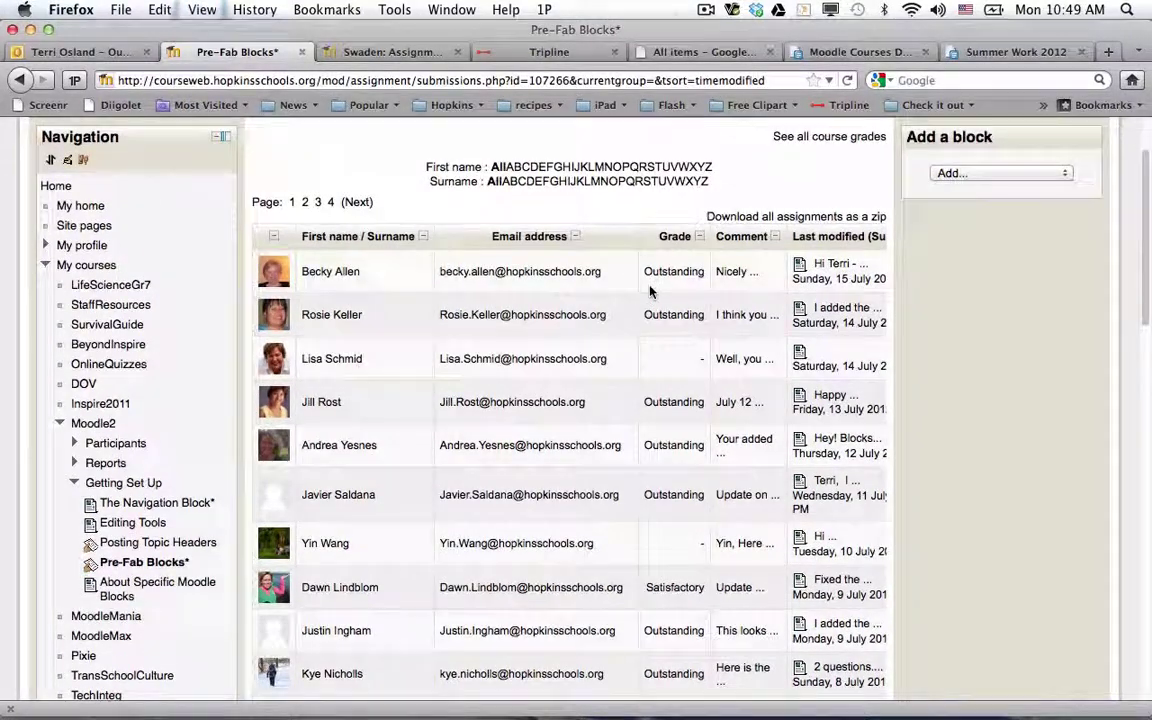
scroll(614, 352, "right", 7)
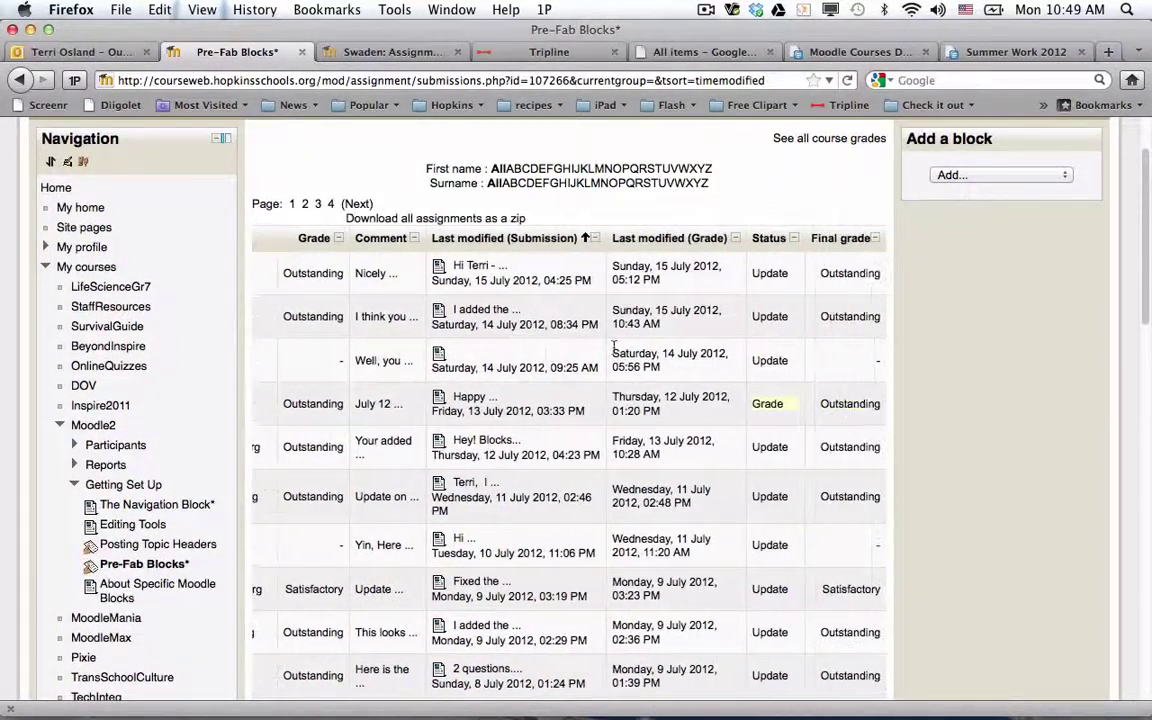
Step: Open grading for the 13 July 2012 submission and leave its grade as Outstanding
left_click(775, 406)
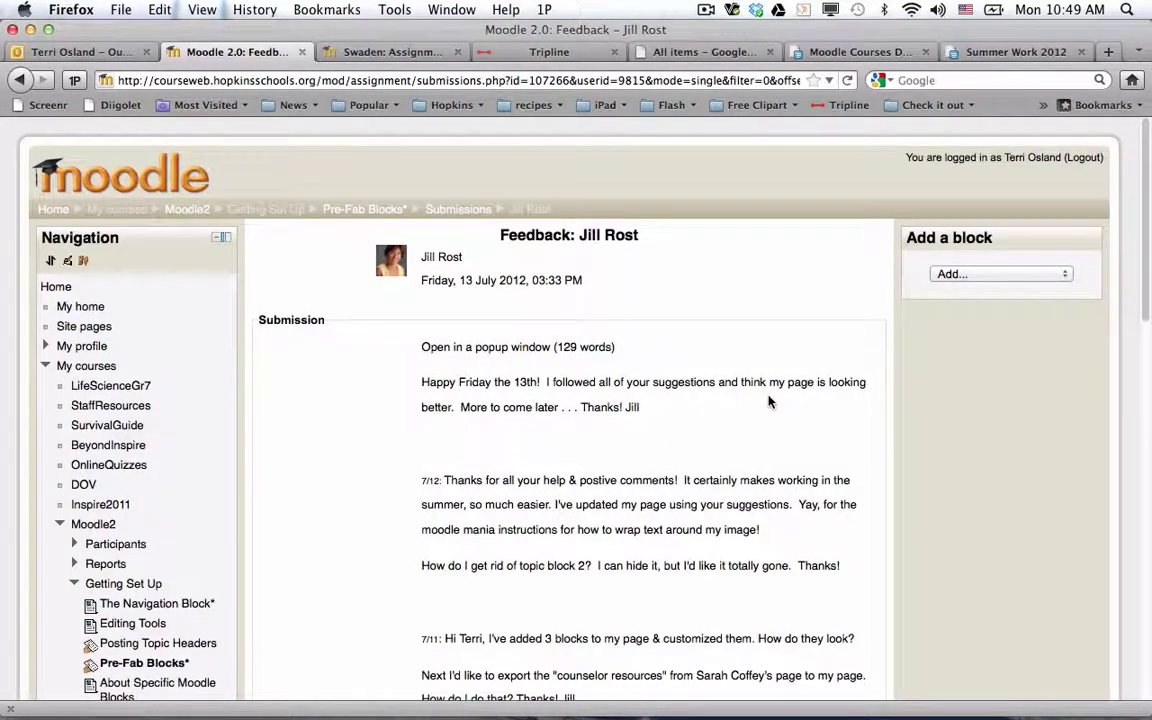
scroll(769, 401, "down", 3)
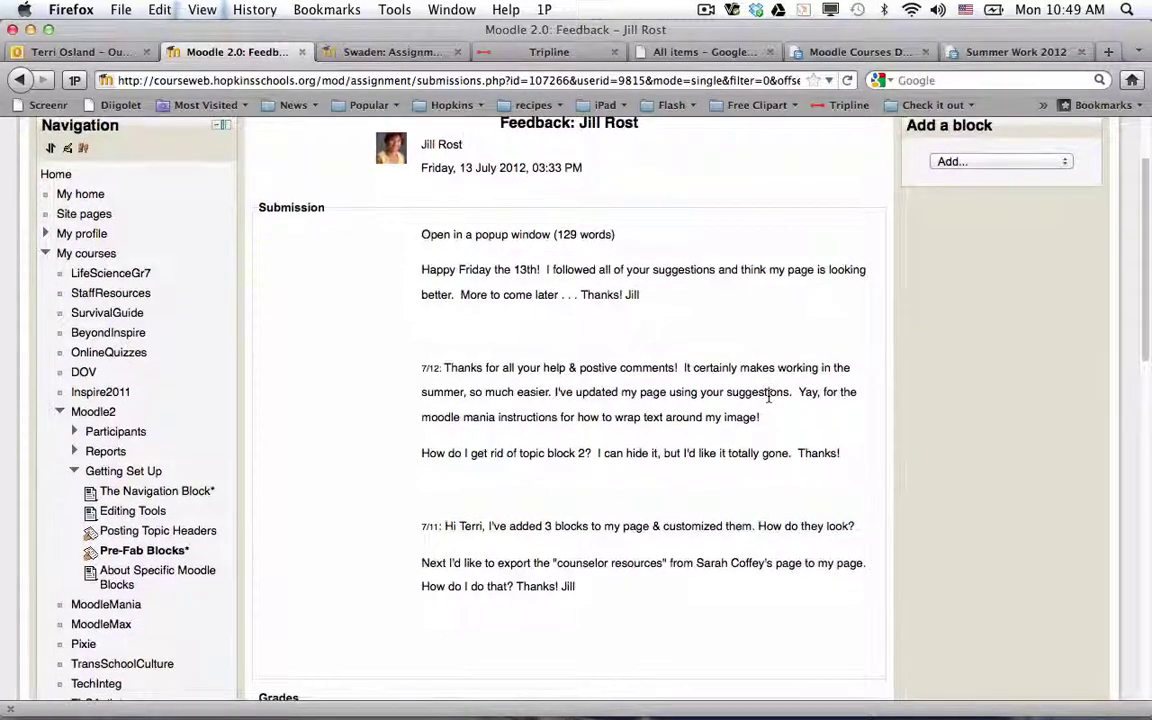
scroll(769, 395, "down", 10)
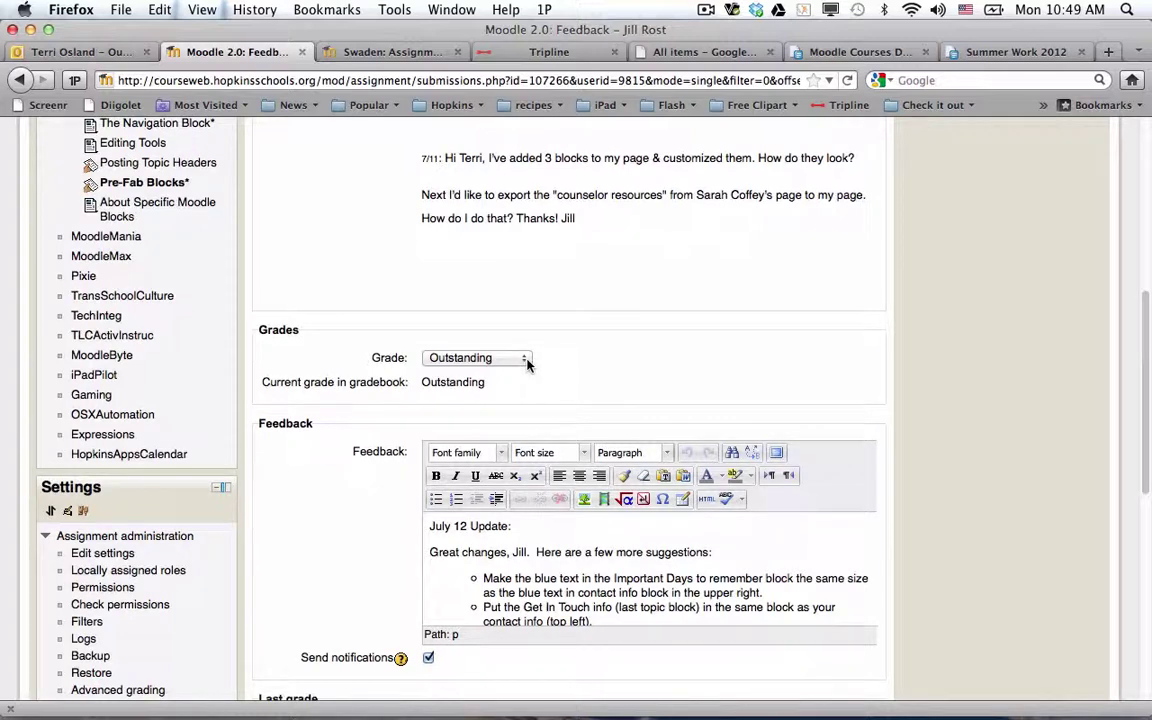
left_click(527, 360)
left_click(573, 340)
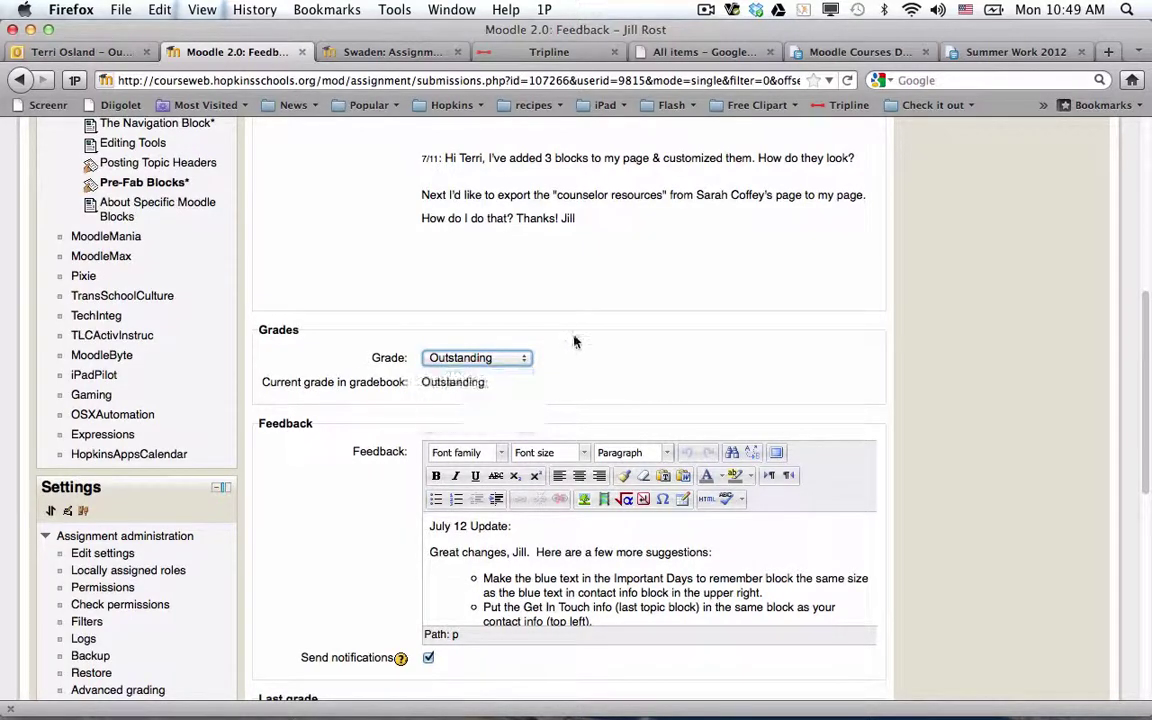
scroll(573, 342, "down", 3)
scroll(573, 337, "down", 2)
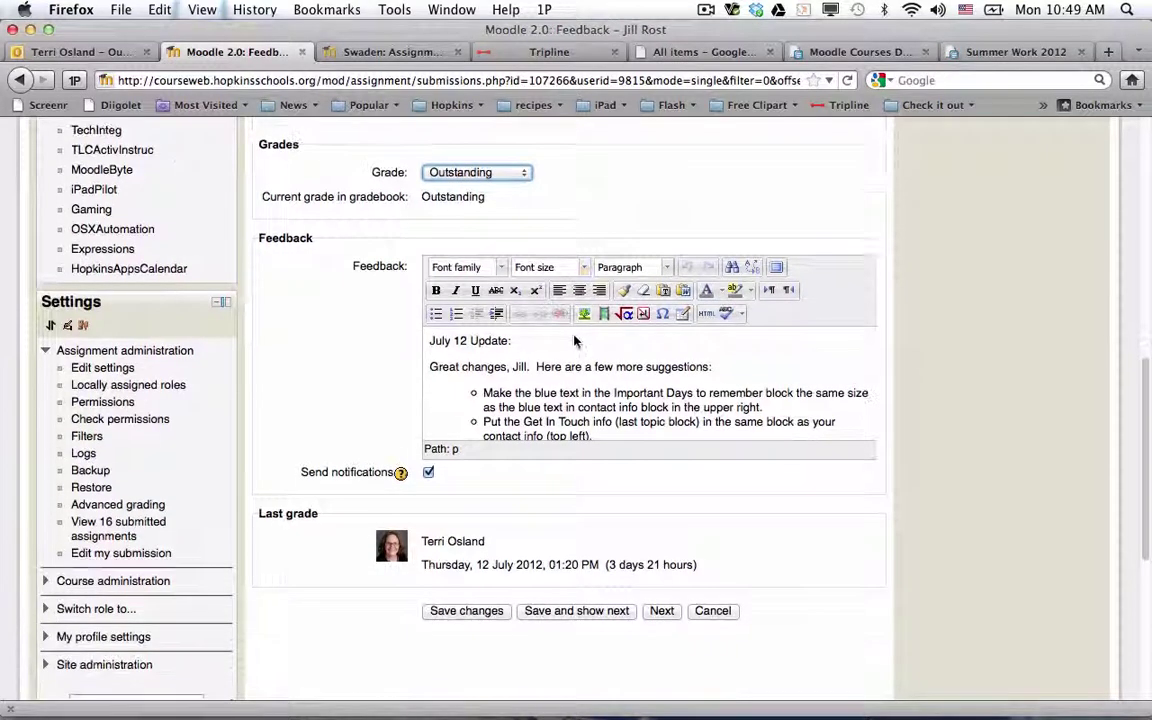